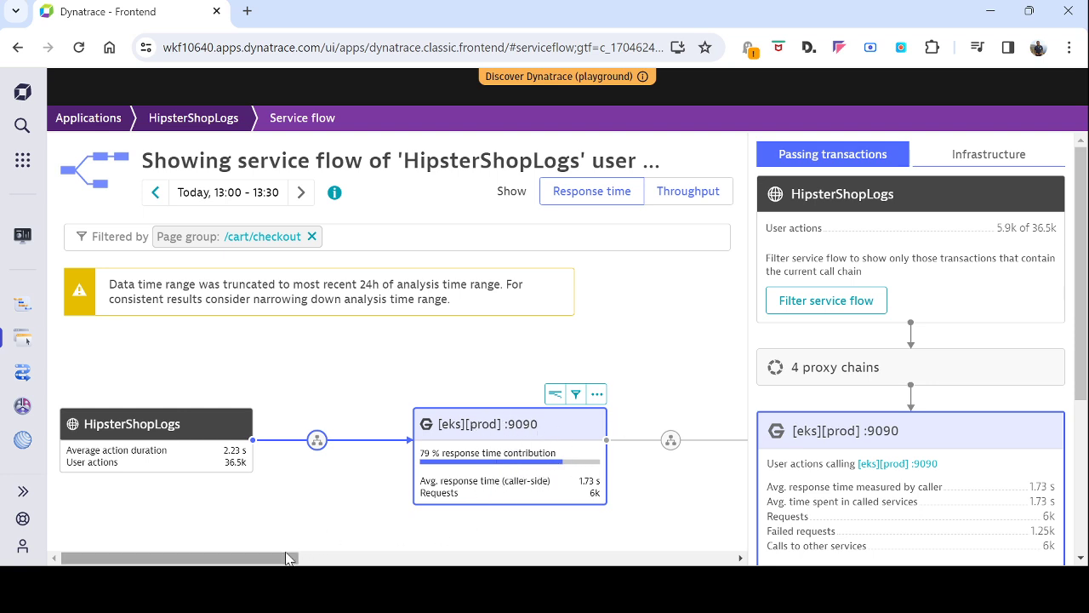
Examine the [eks][prod] :9090 service's transaction details in the service flow and expand its additional analysis options.
drag(324, 557, 454, 558)
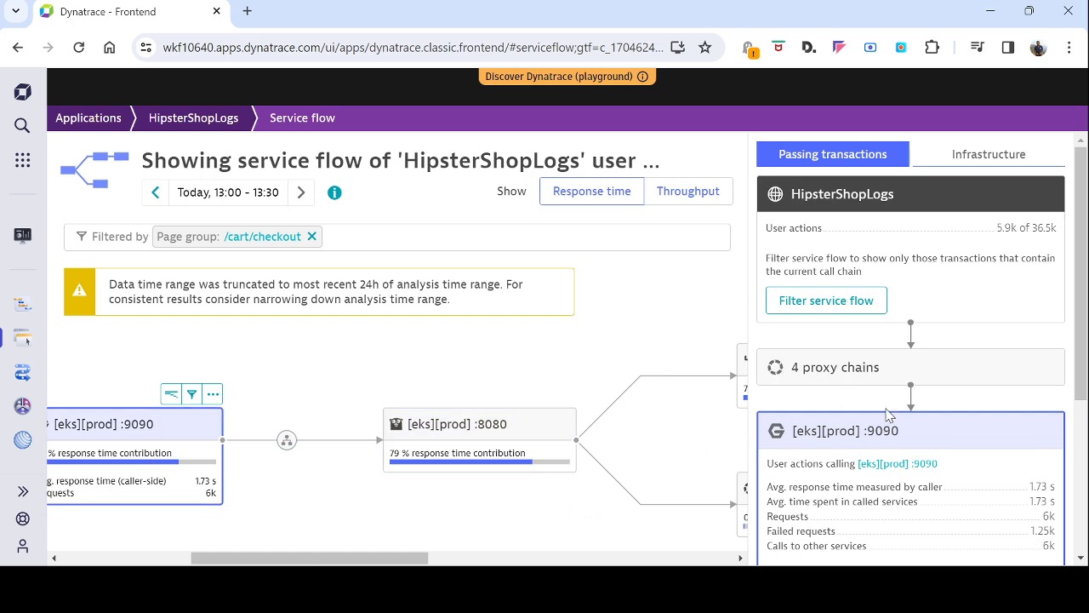
scroll(885, 414, down, 1)
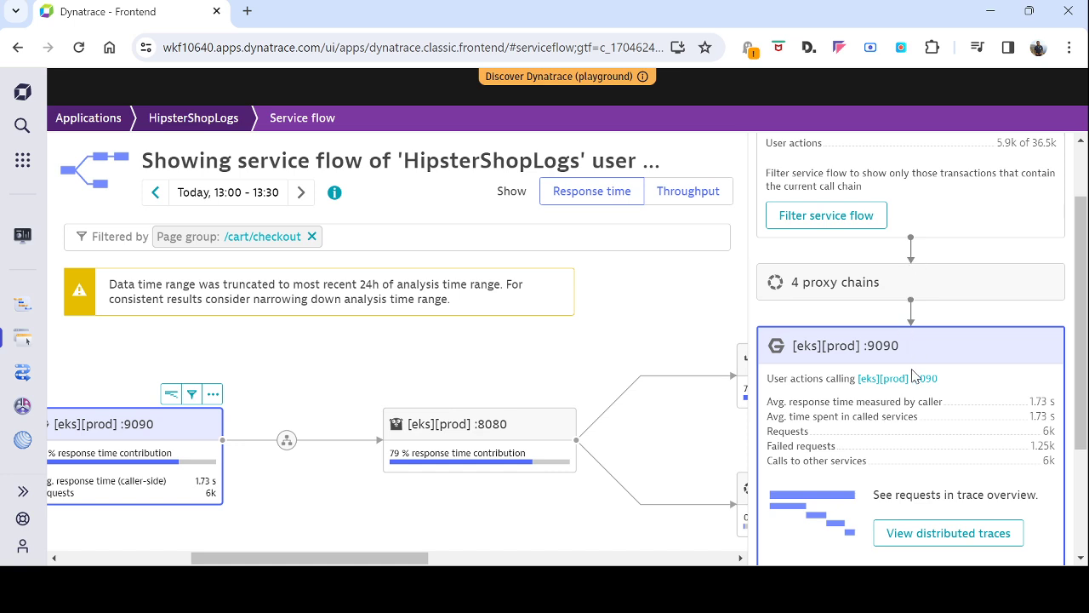
scroll(913, 374, down, 1)
scroll(953, 400, down, 1)
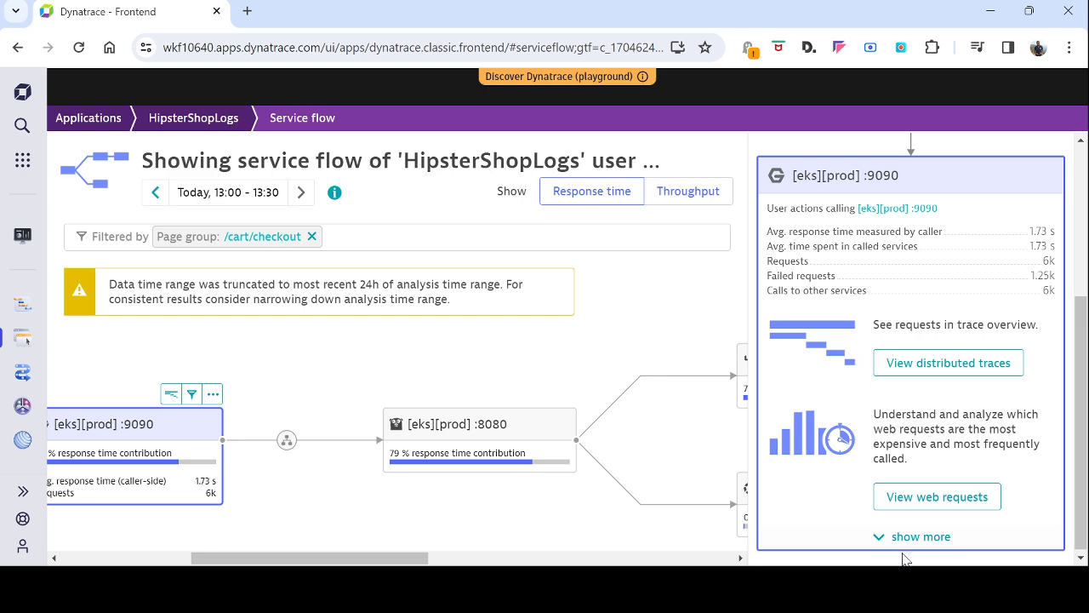
click(905, 536)
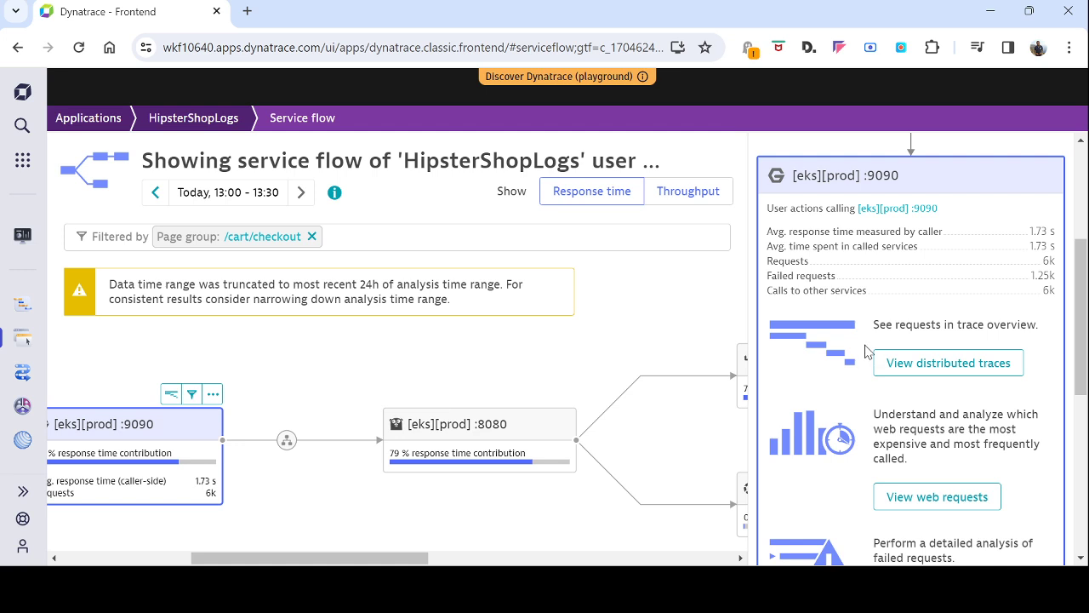
Compare the [eks][prod] :8080 and :9090 services in the flow, and open the distributed traces of :9090 in a new tab.
click(475, 451)
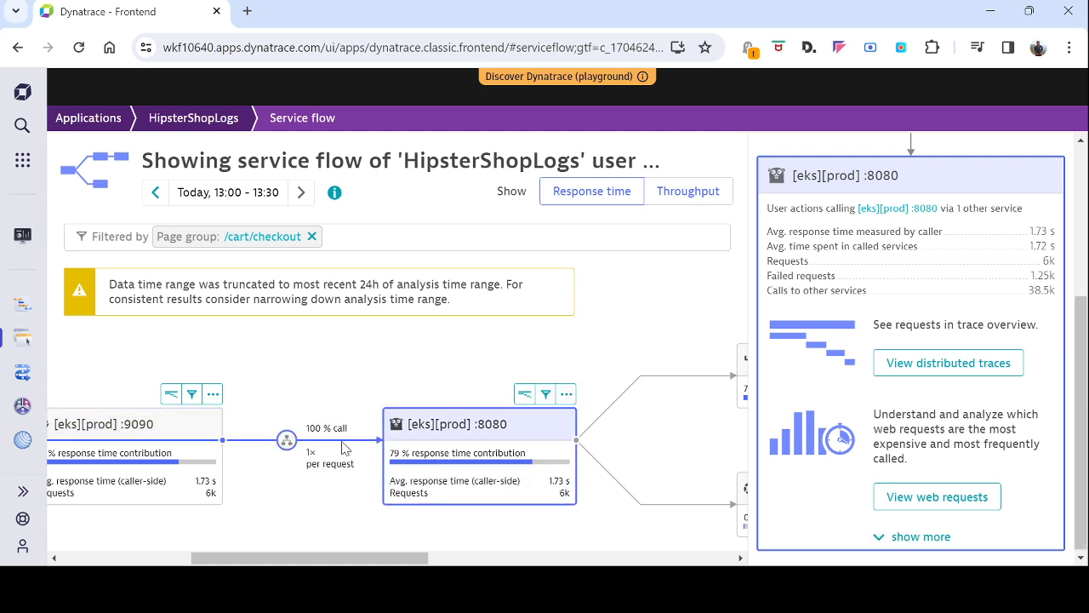
click(140, 451)
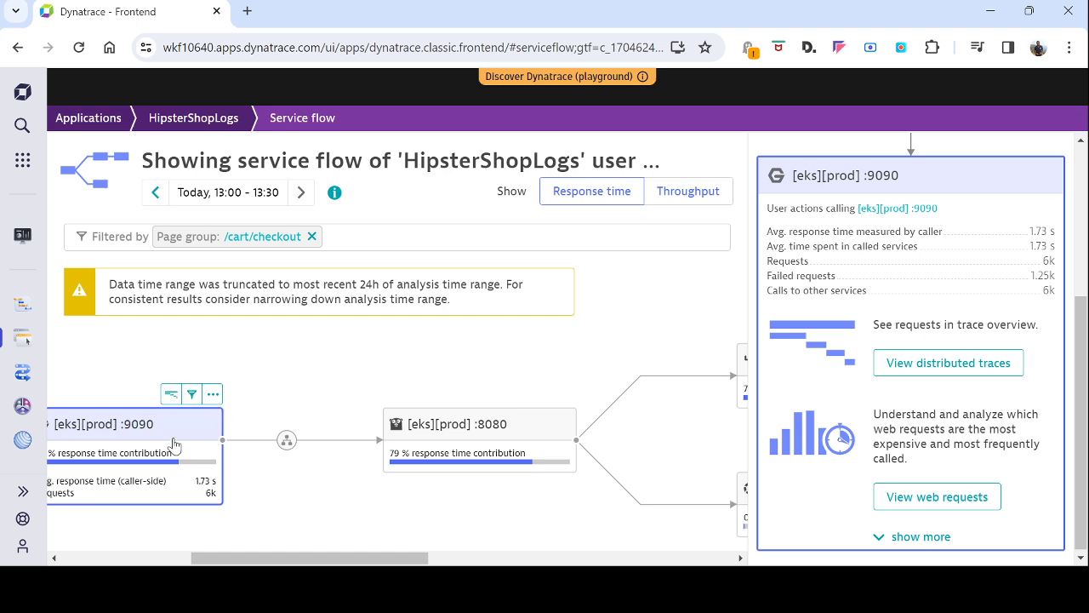
click(425, 430)
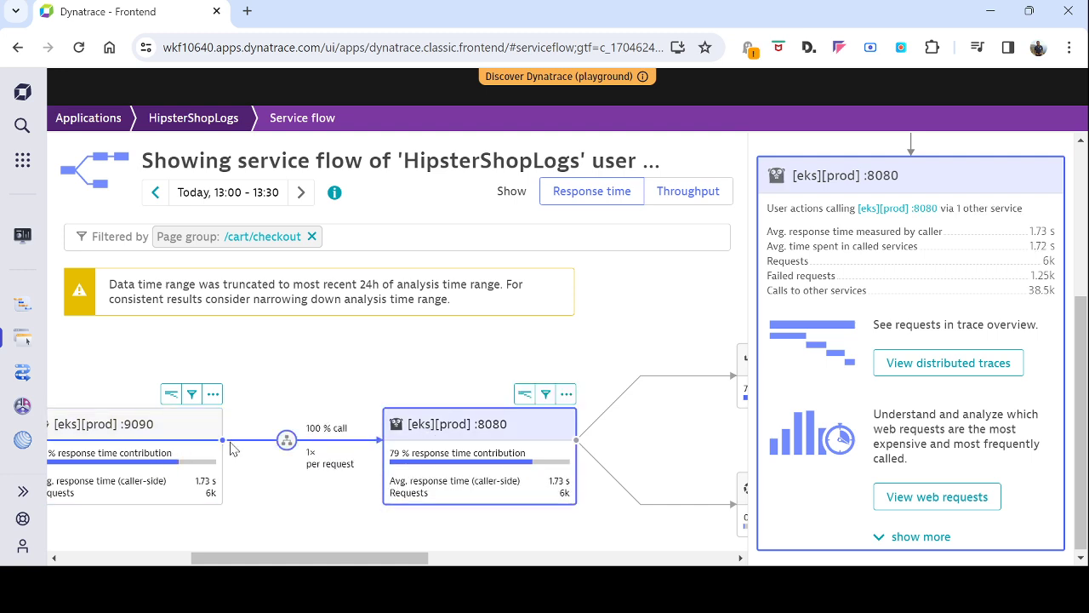
click(158, 475)
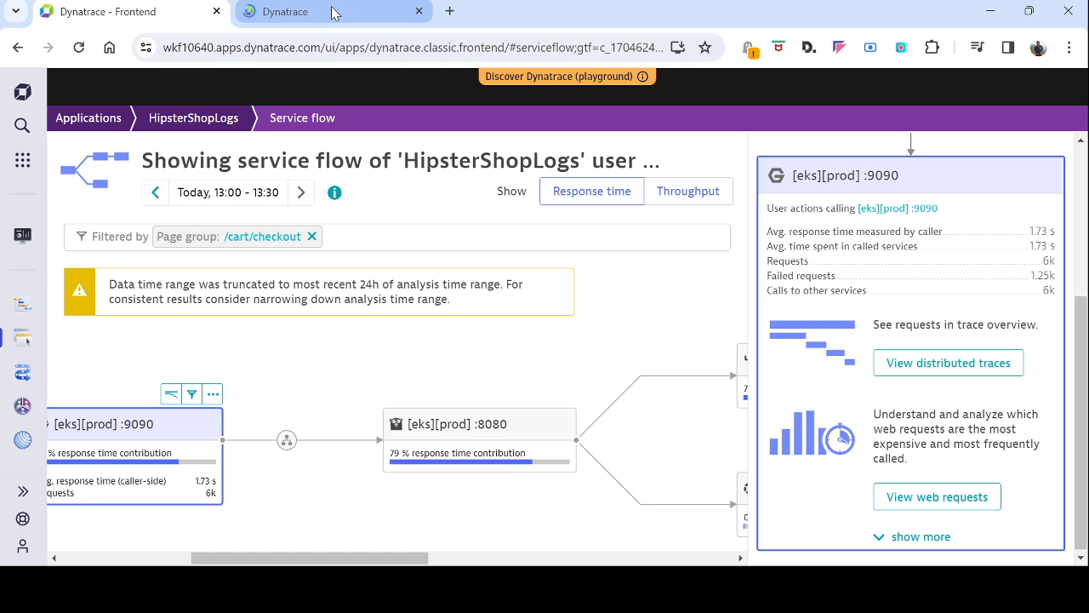
click(332, 12)
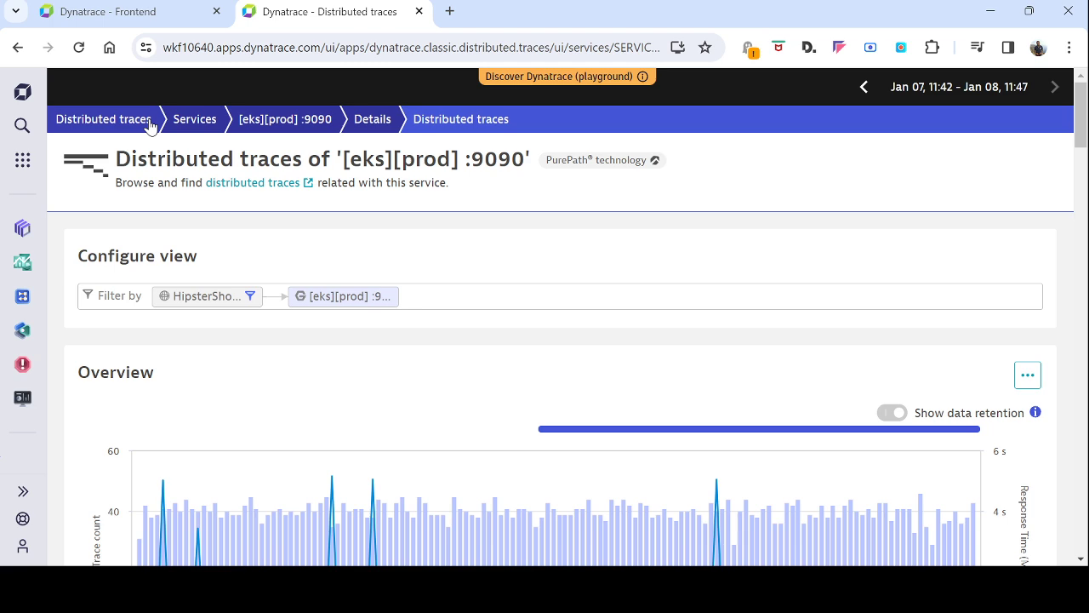
Search the available apps for "distr" to locate the Distributed traces app, and close the app list.
click(22, 160)
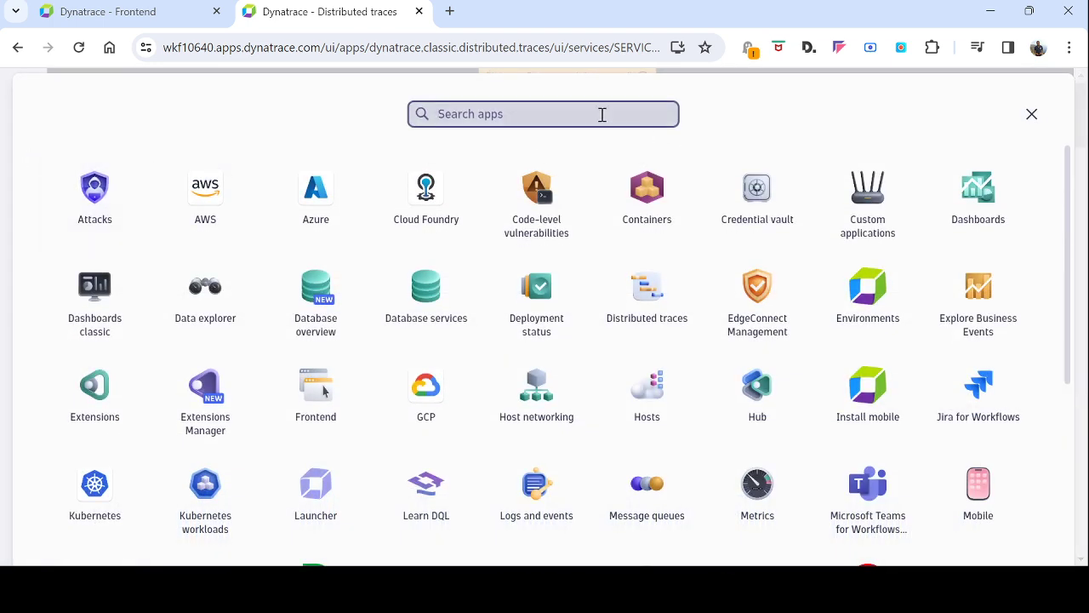
text(appl)
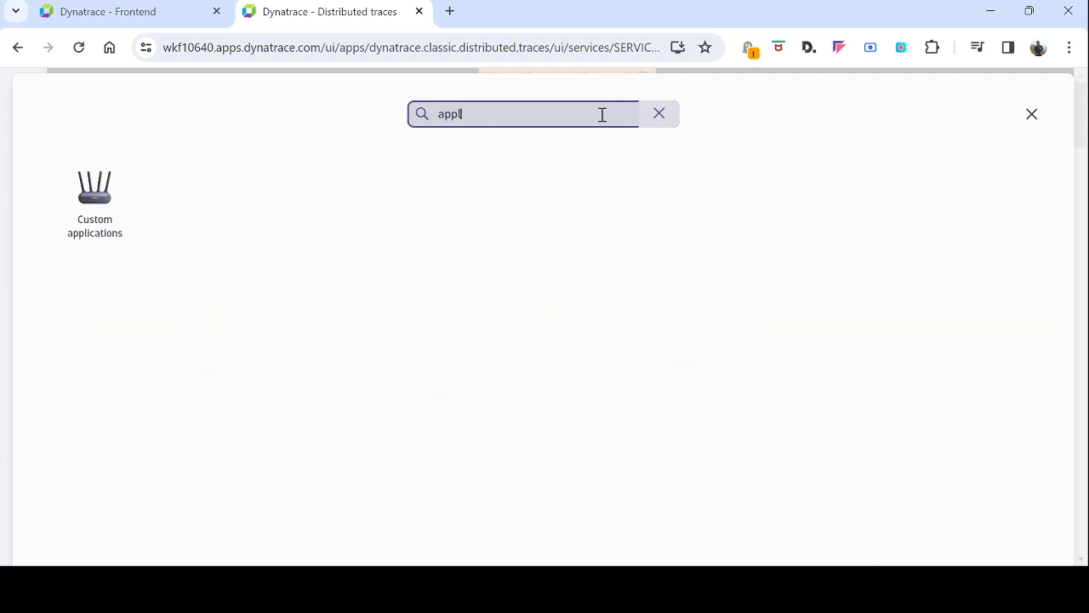
key(BackSpace)
key(BackSpace)
text(distr)
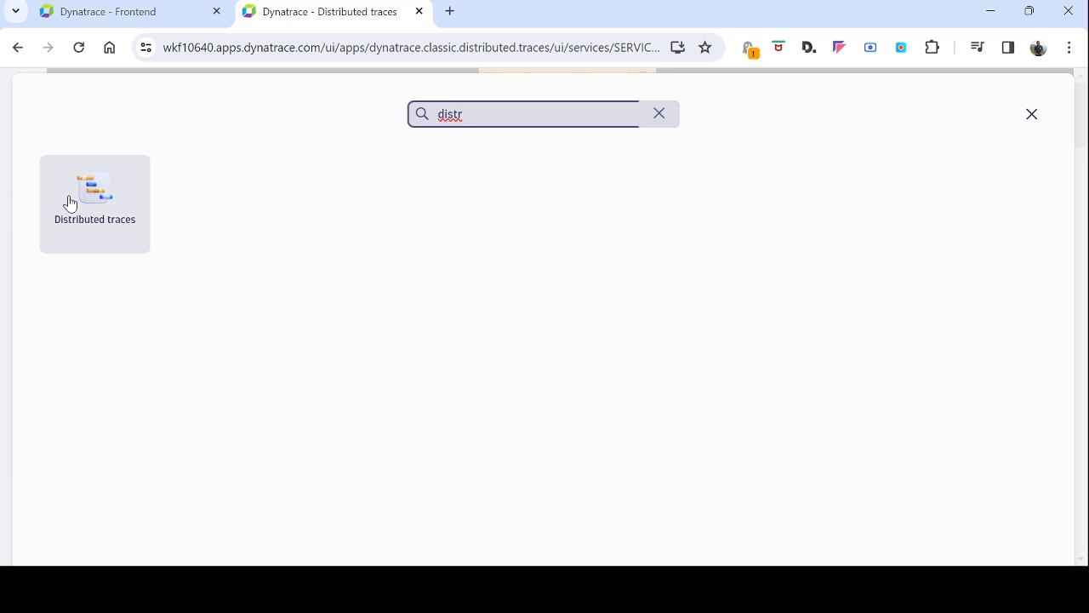
click(1029, 115)
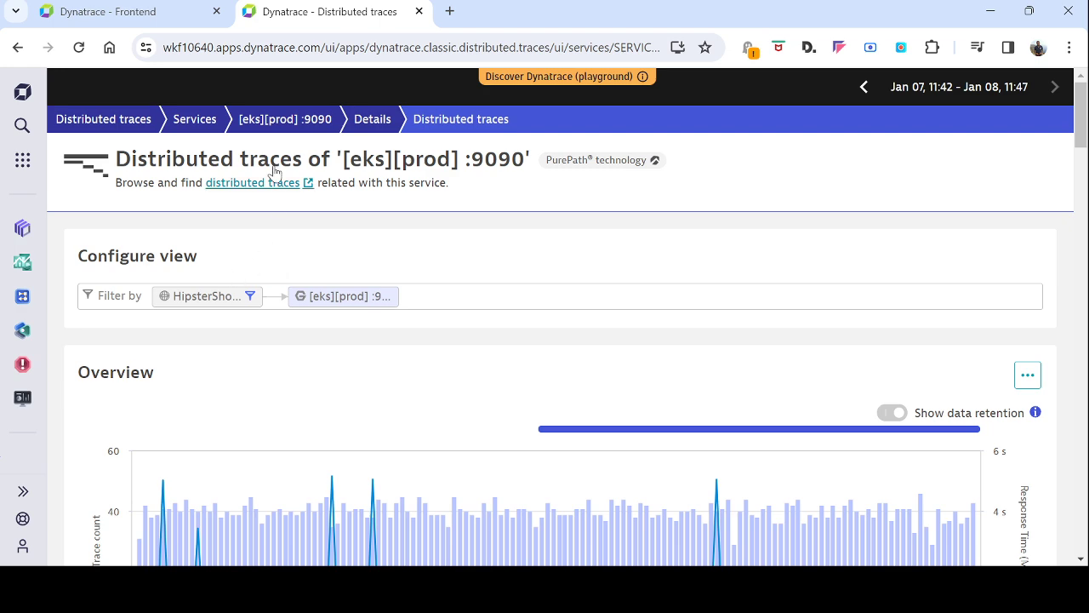
Compare the HipsterShopLogs service flow with the distributed traces page of [eks][prod] :9090, ending on the traces page.
click(164, 15)
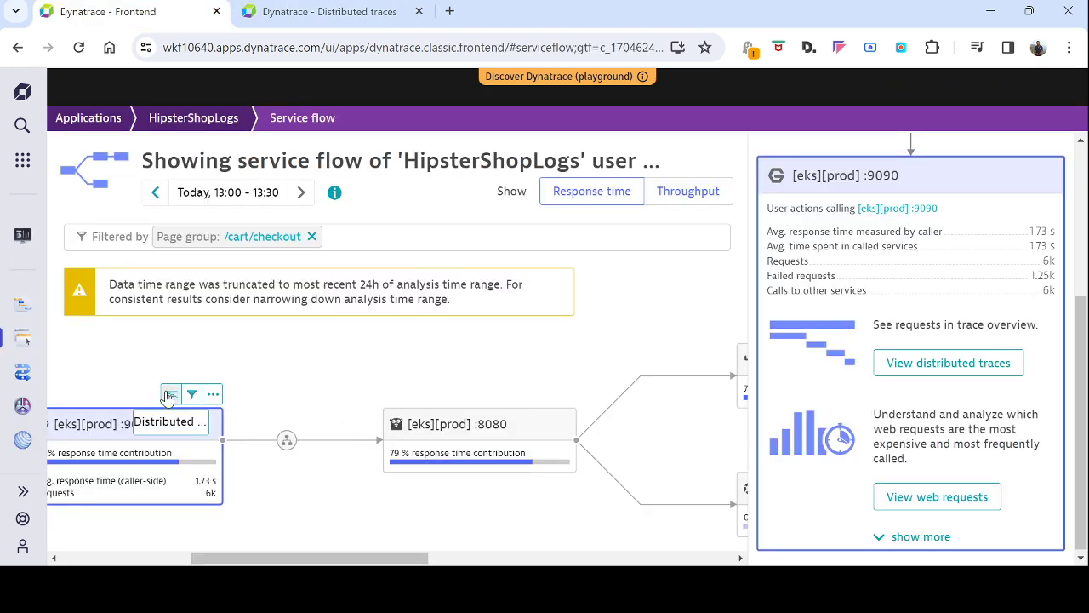
click(357, 22)
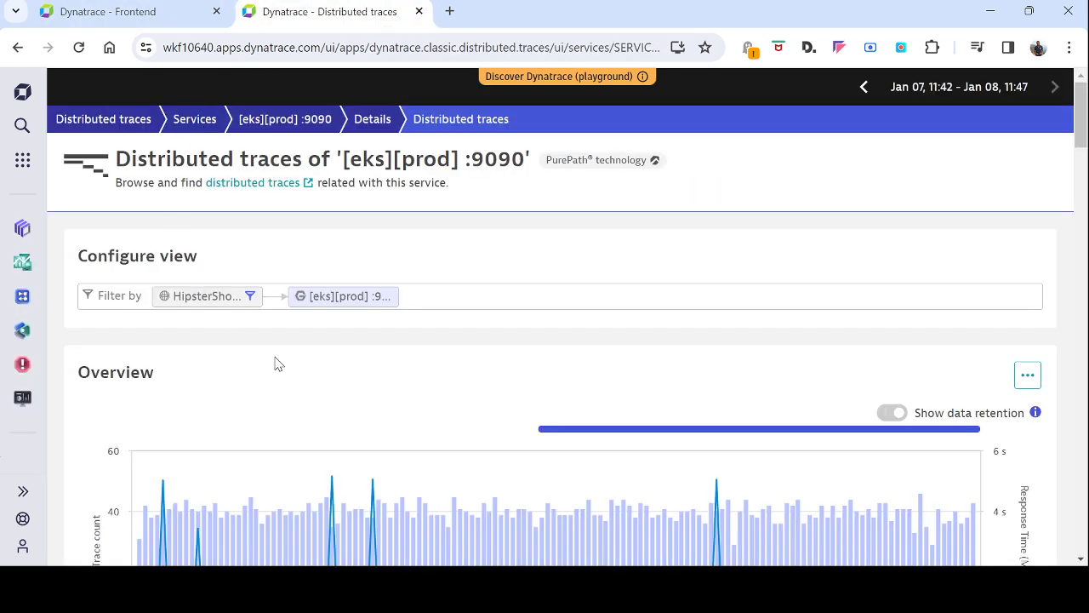
click(167, 18)
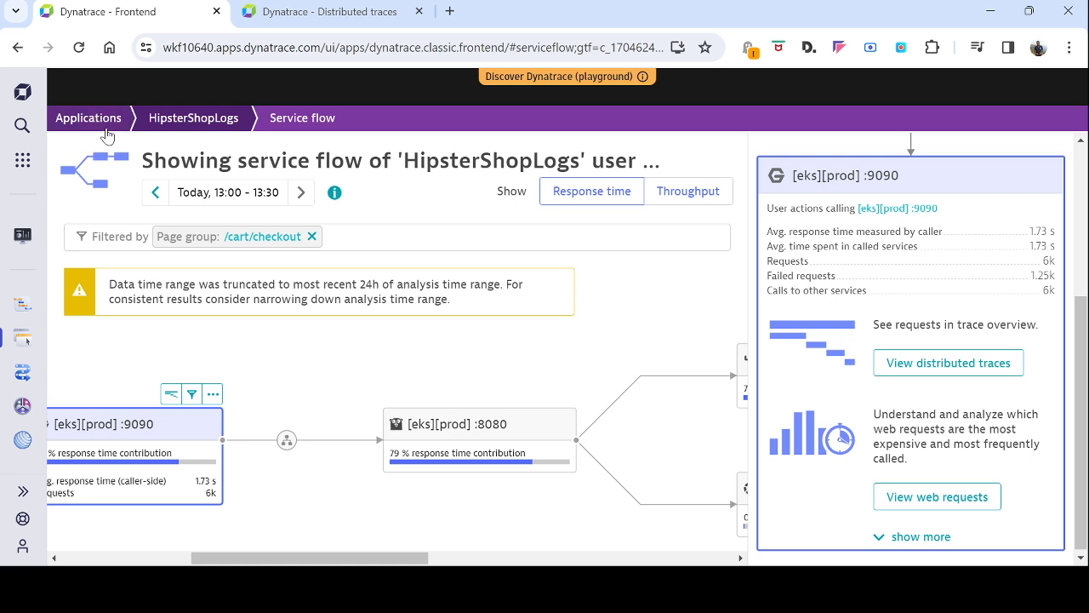
click(320, 16)
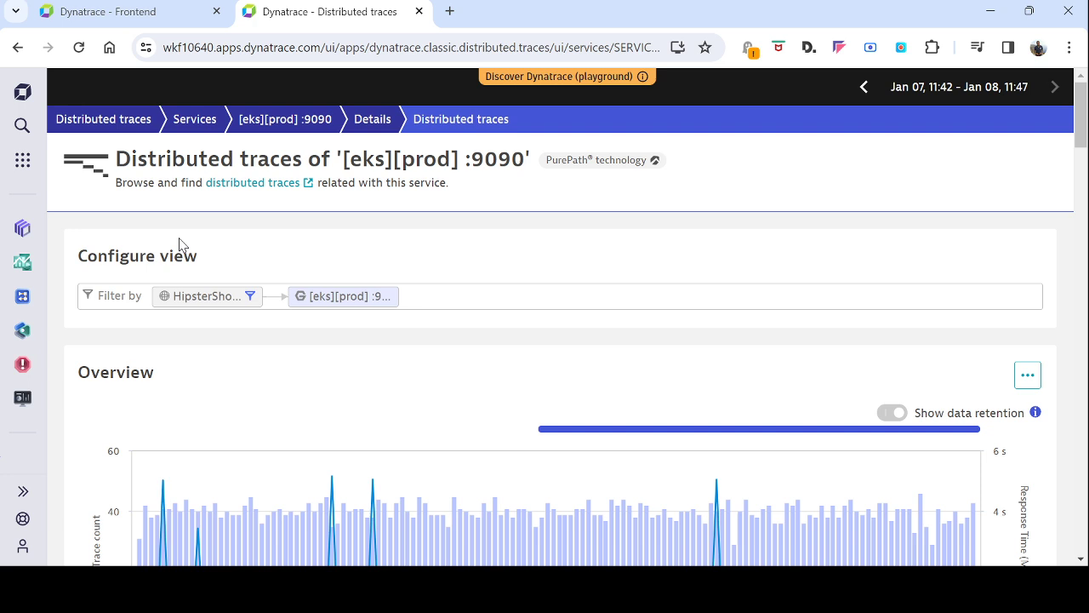
Review the list of /cart/checkout traces, checking the response codes of successful and failed requests.
scroll(399, 295, down, 3)
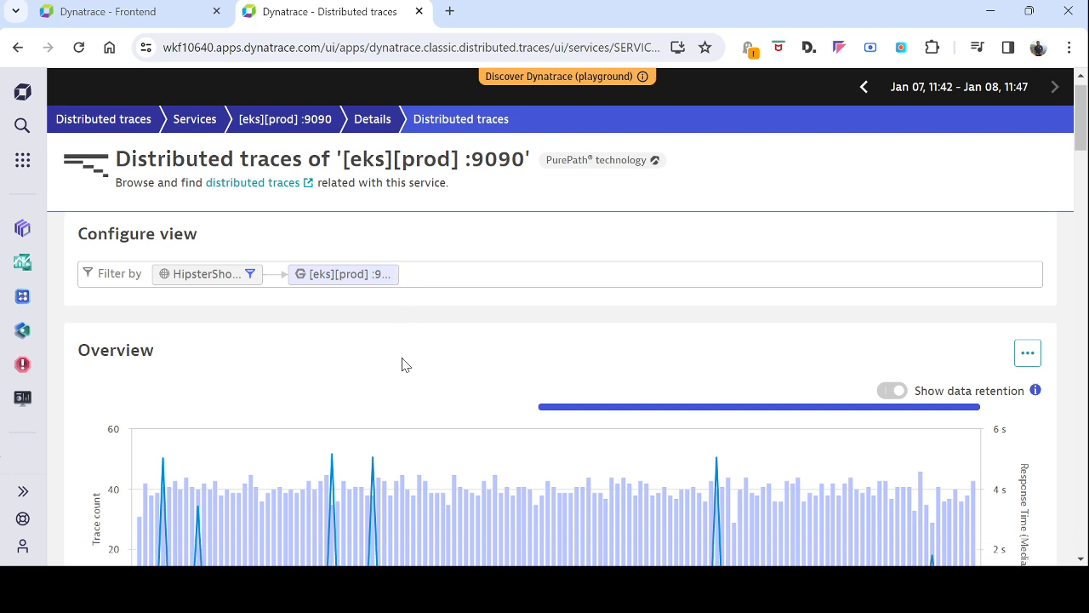
scroll(417, 374, down, 4)
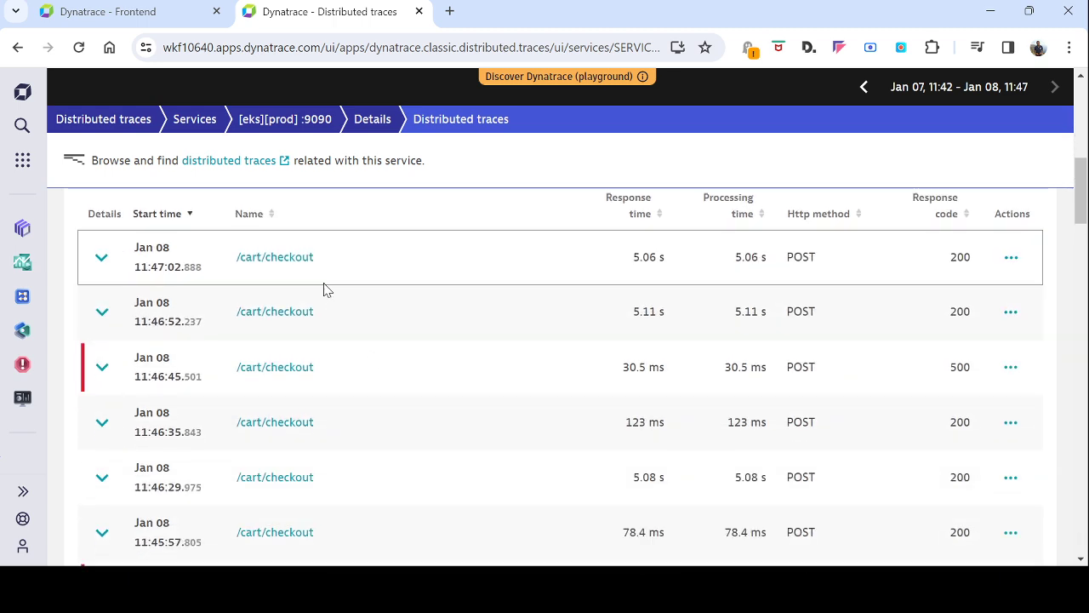
scroll(340, 310, down, 1)
scroll(359, 316, up, 1)
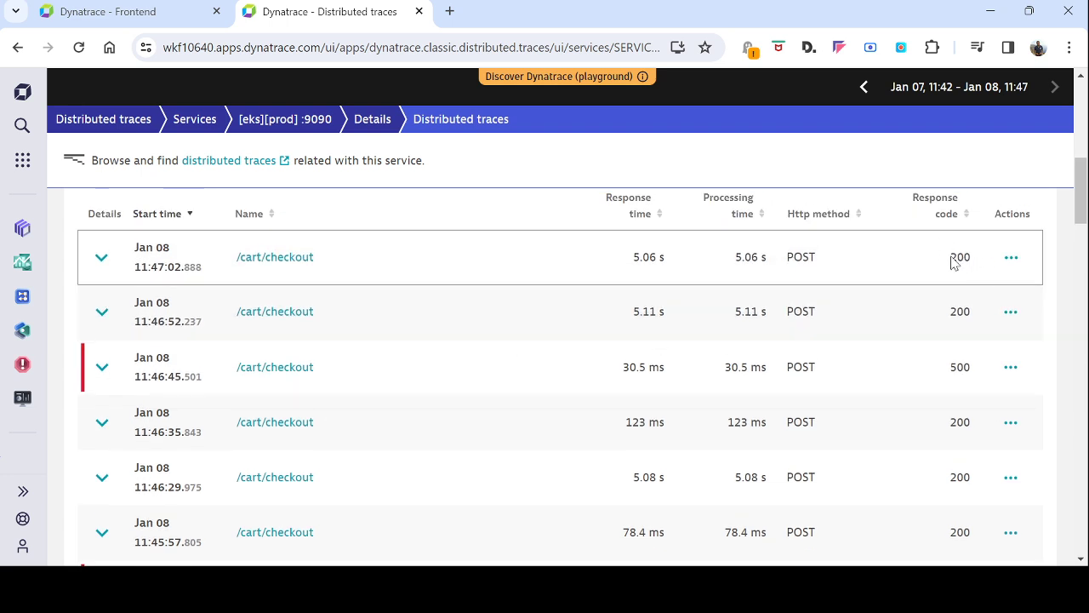
drag(951, 263, 979, 266)
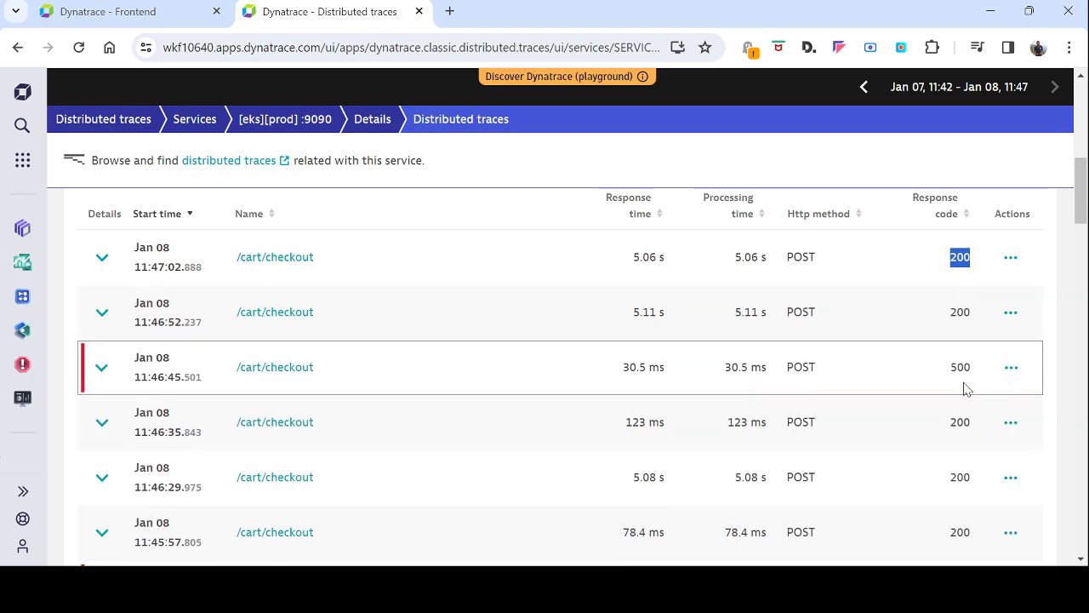
scroll(958, 375, down, 3)
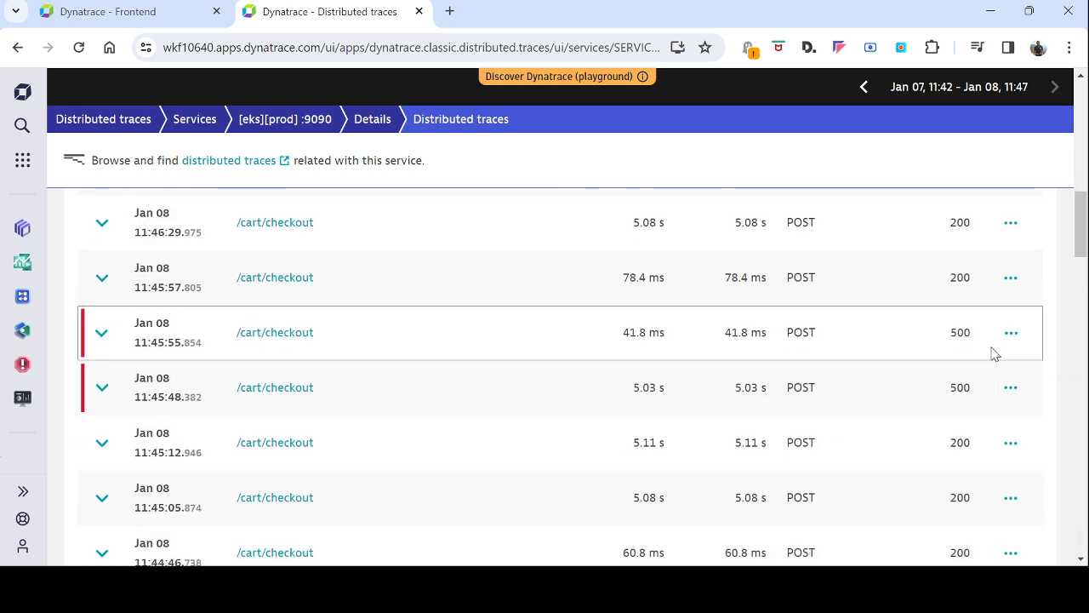
scroll(938, 408, up, 3)
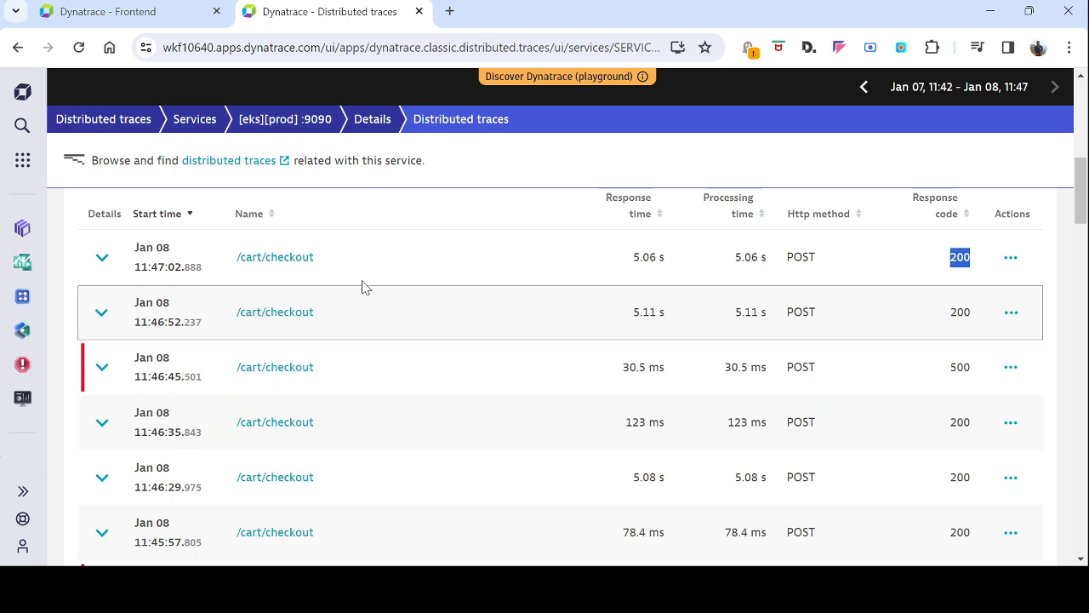
Expand the details of the failed /cart/checkout trace from Jan 08 11:46:45 with response code 500.
click(99, 369)
scroll(196, 434, down, 1)
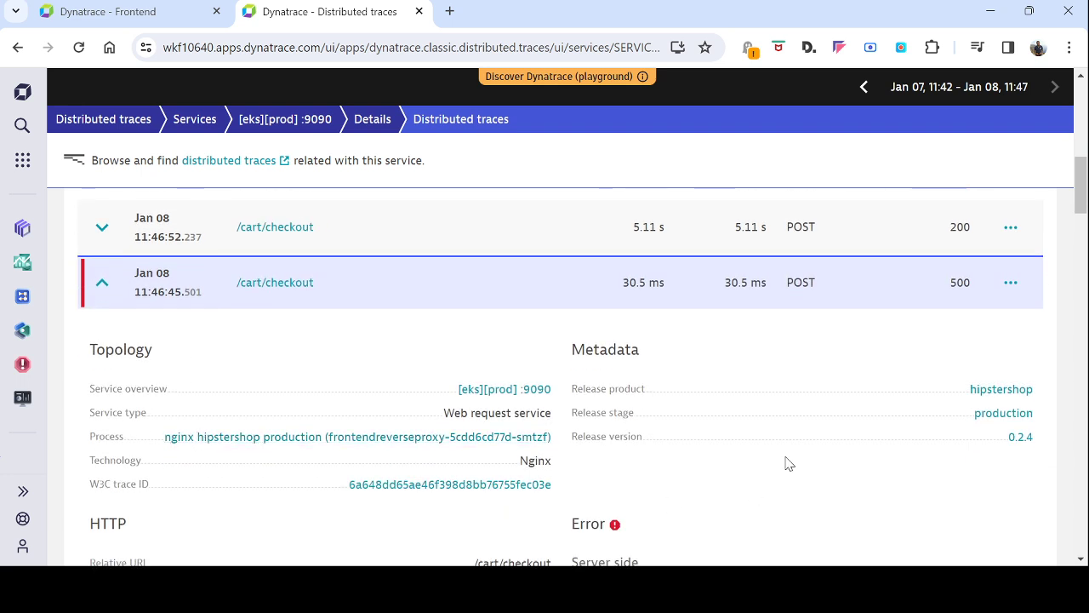
scroll(787, 443, down, 2)
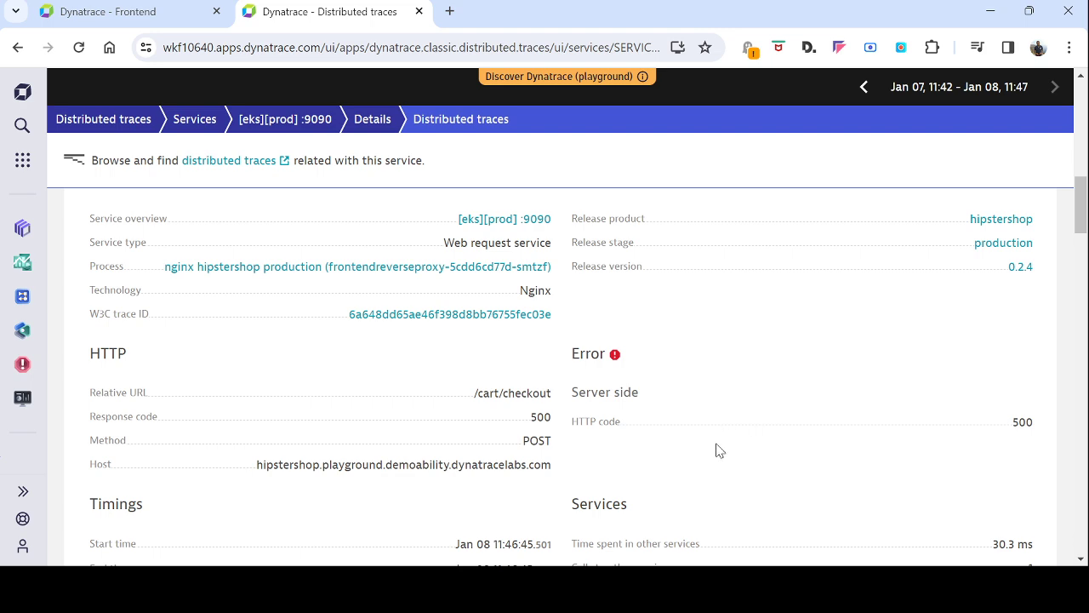
scroll(715, 449, down, 1)
scroll(394, 469, up, 3)
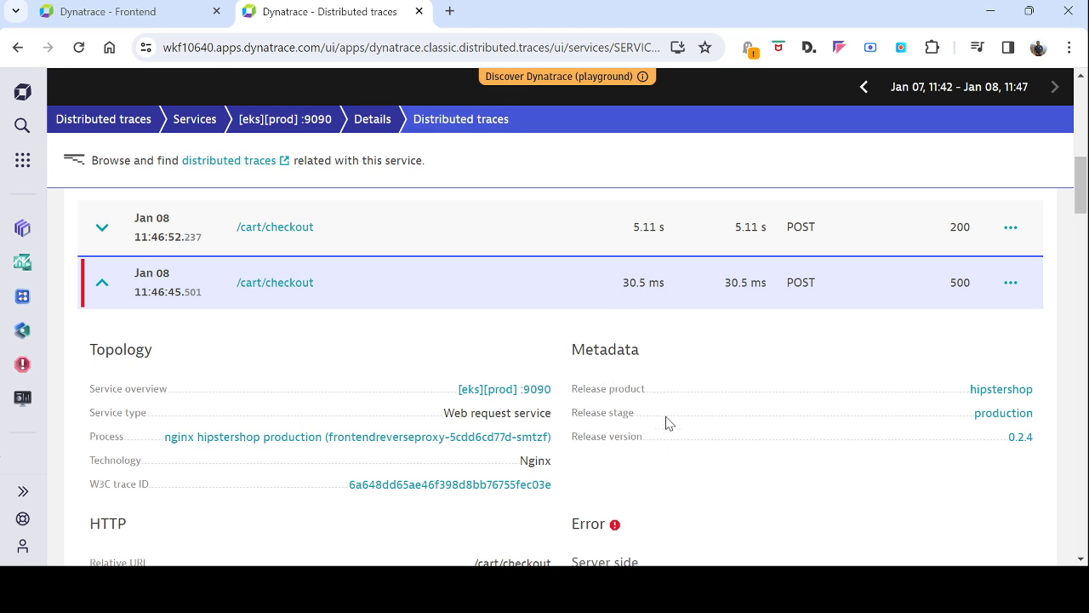
Examine the failed trace's release metadata and its topology fields, including service overview, technology and W3C trace ID.
drag(613, 388, 647, 397)
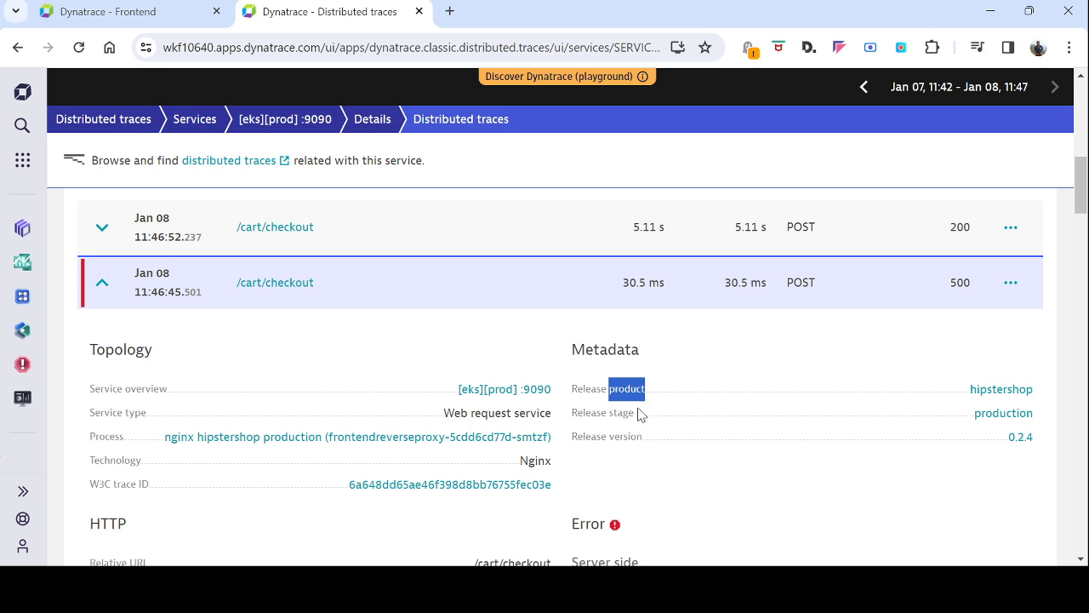
drag(613, 416, 655, 439)
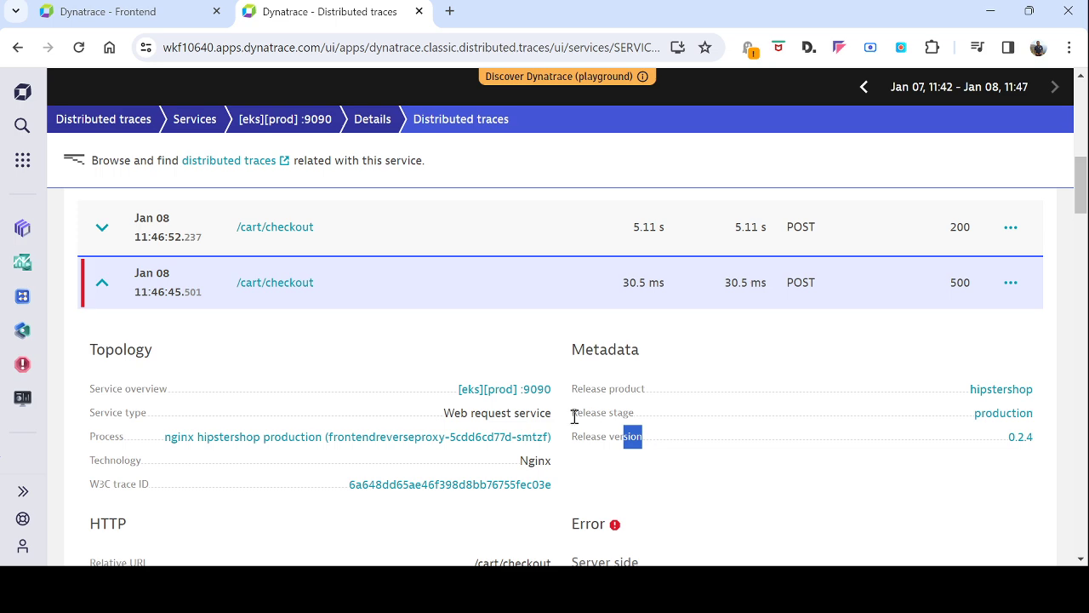
drag(85, 353, 164, 372)
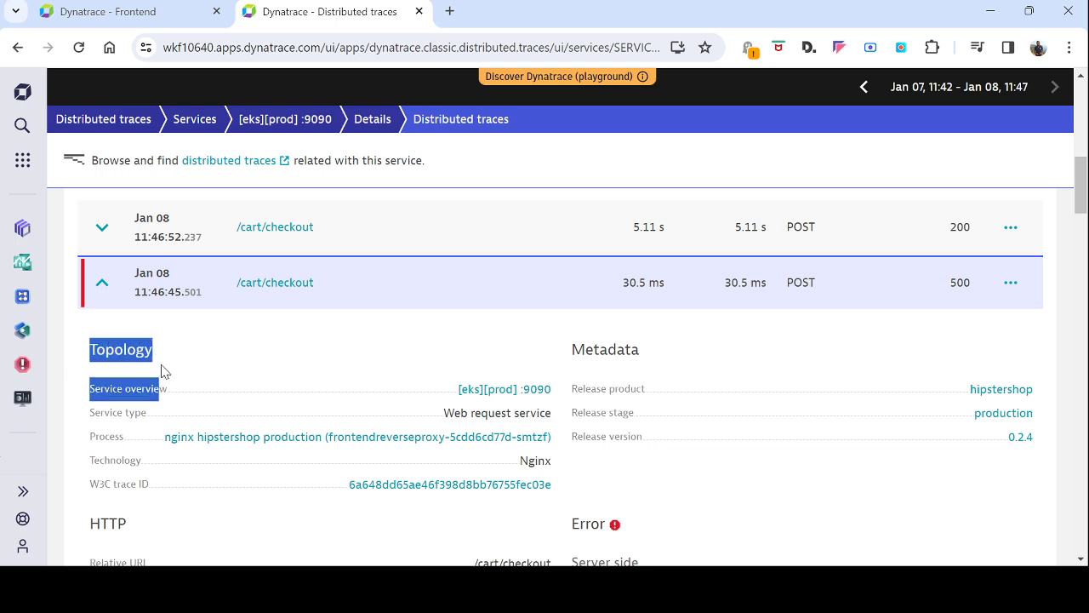
click(179, 358)
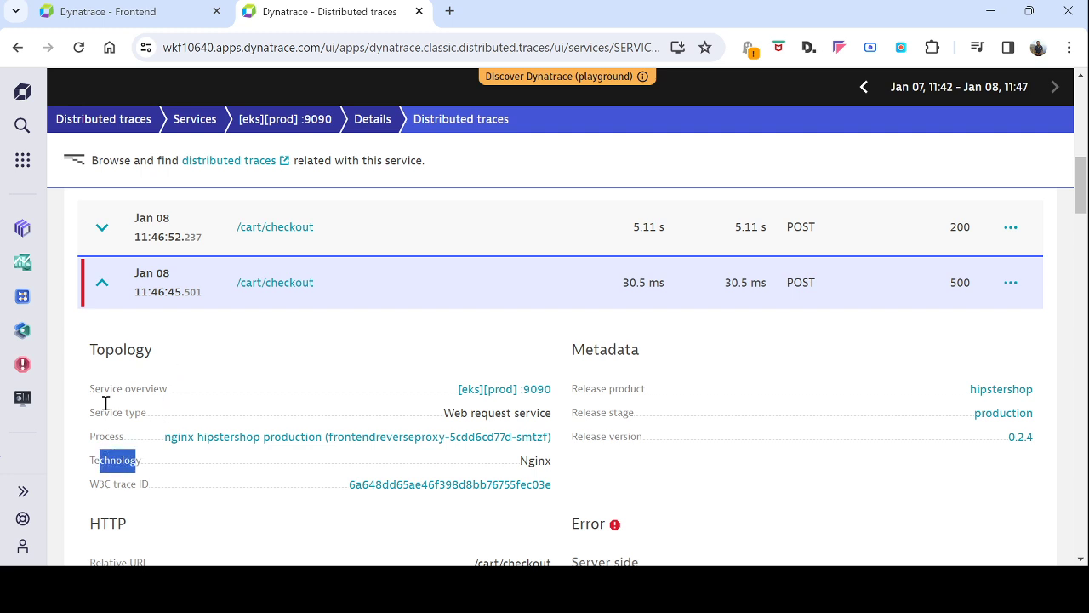
drag(97, 386, 168, 394)
scroll(160, 481, down, 3)
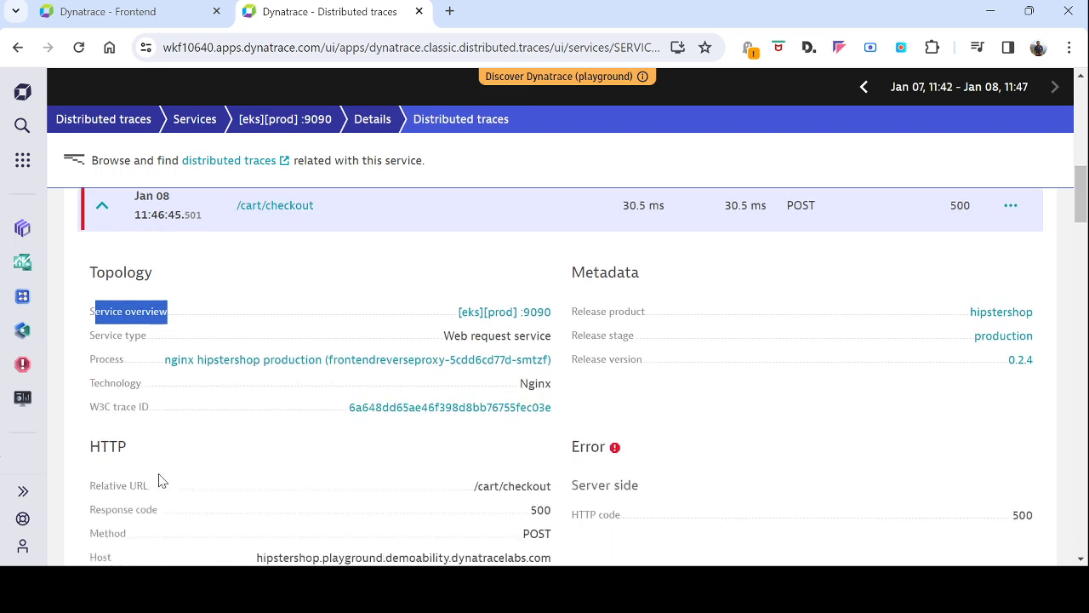
drag(90, 230, 147, 230)
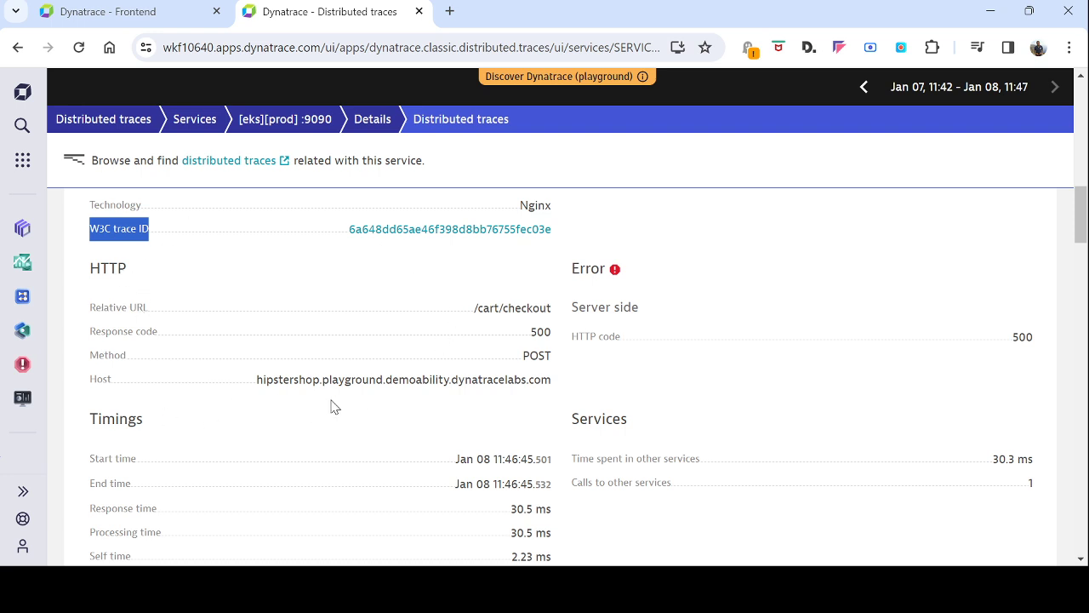
Review the failed trace's HTTP, timings, services and server-side error details, and return to its entry in the trace list.
scroll(366, 421, down, 1)
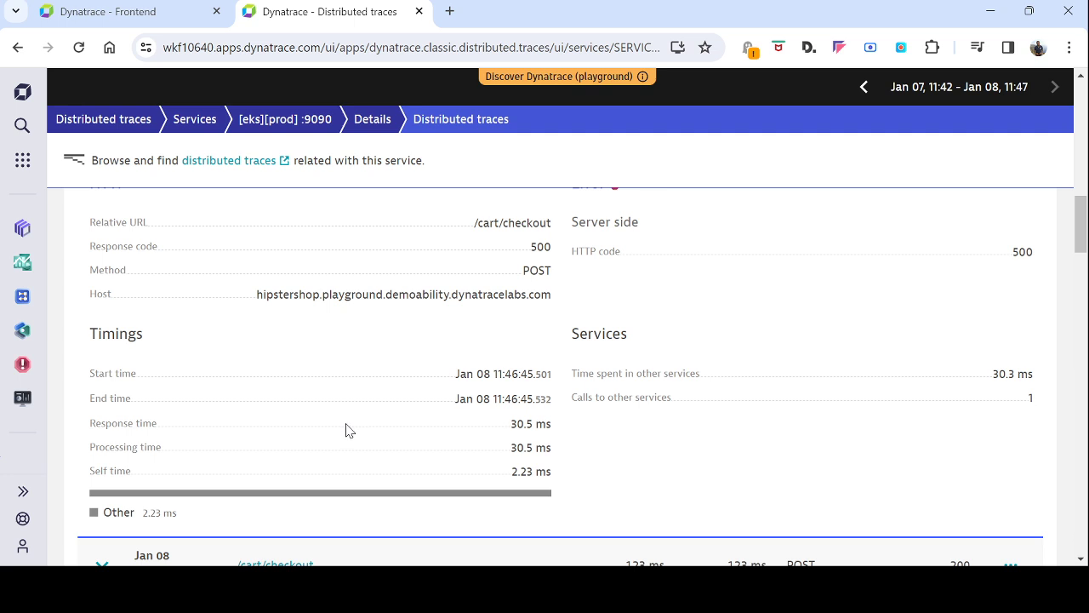
scroll(349, 447, up, 2)
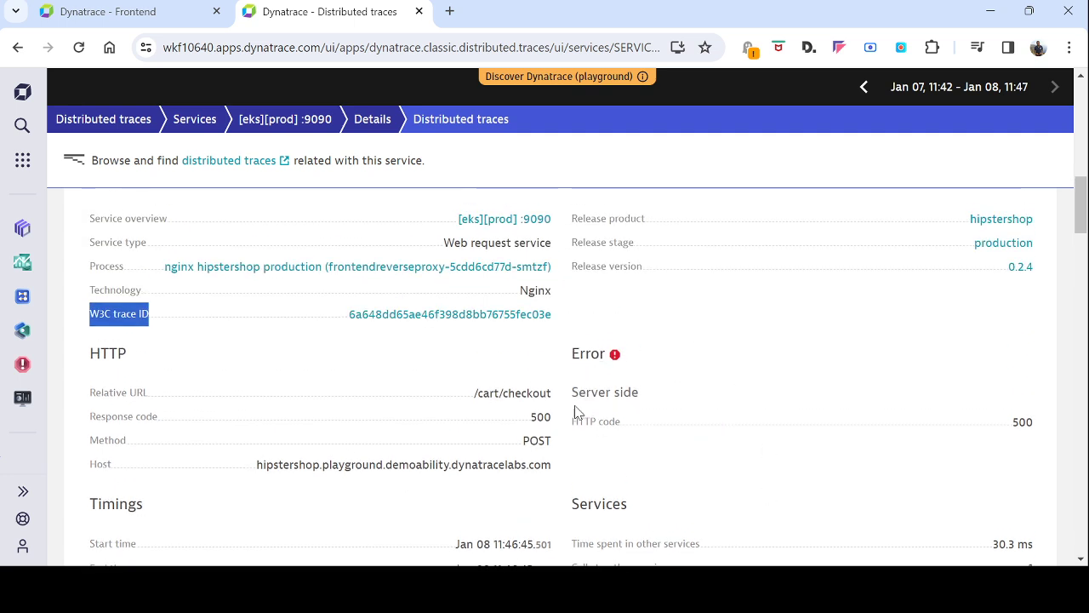
scroll(644, 449, up, 1)
scroll(645, 449, up, 3)
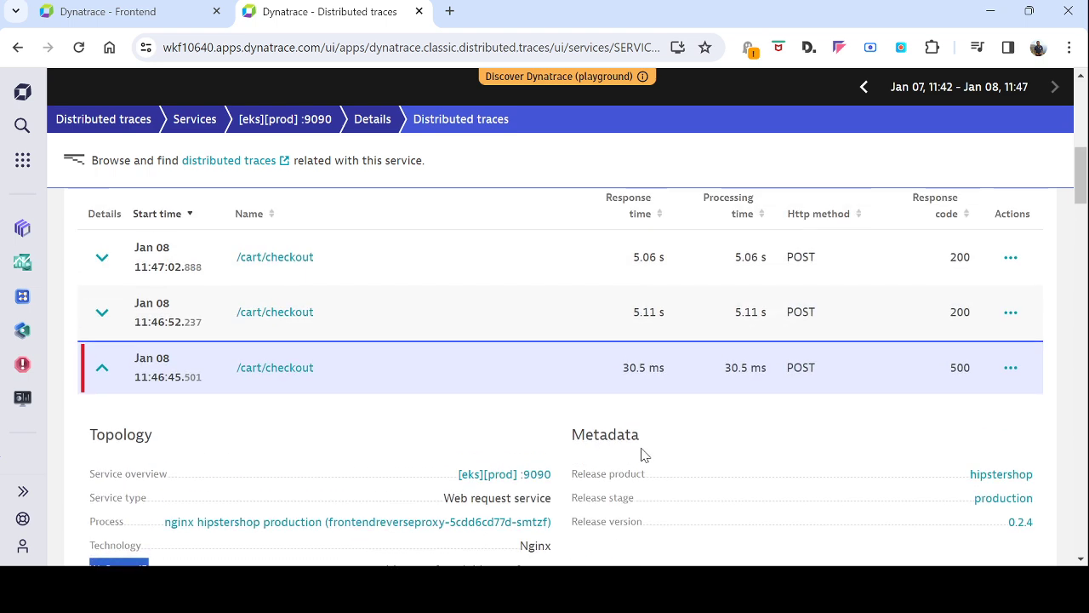
Open the failed /cart/checkout trace from Jan 08 11:46:45 and inspect the timing and metadata of its [eks][prod] :9090 span.
click(264, 371)
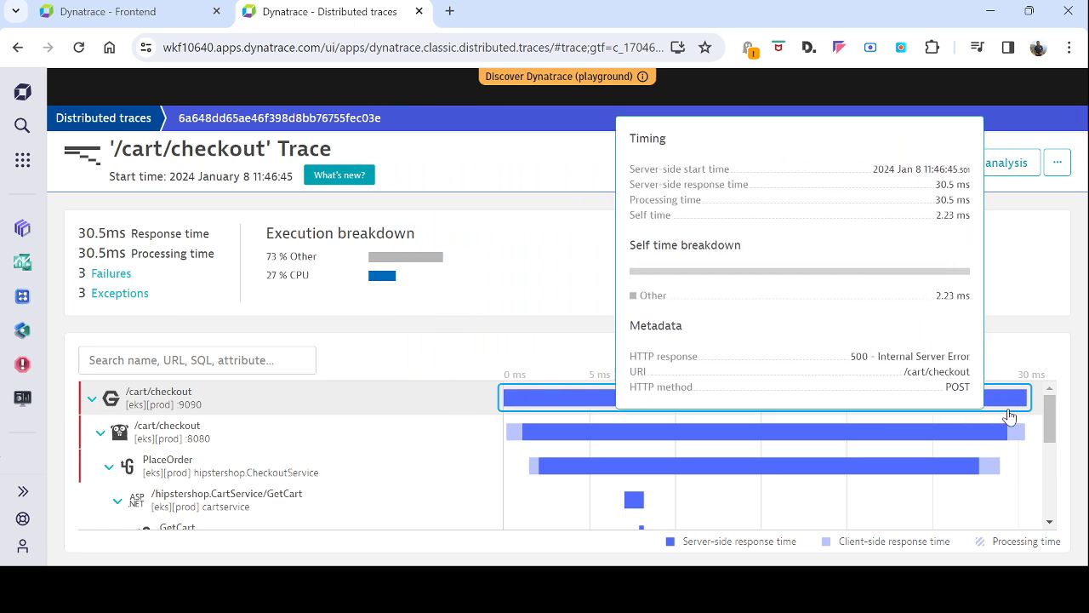
mouse_move(1019, 411)
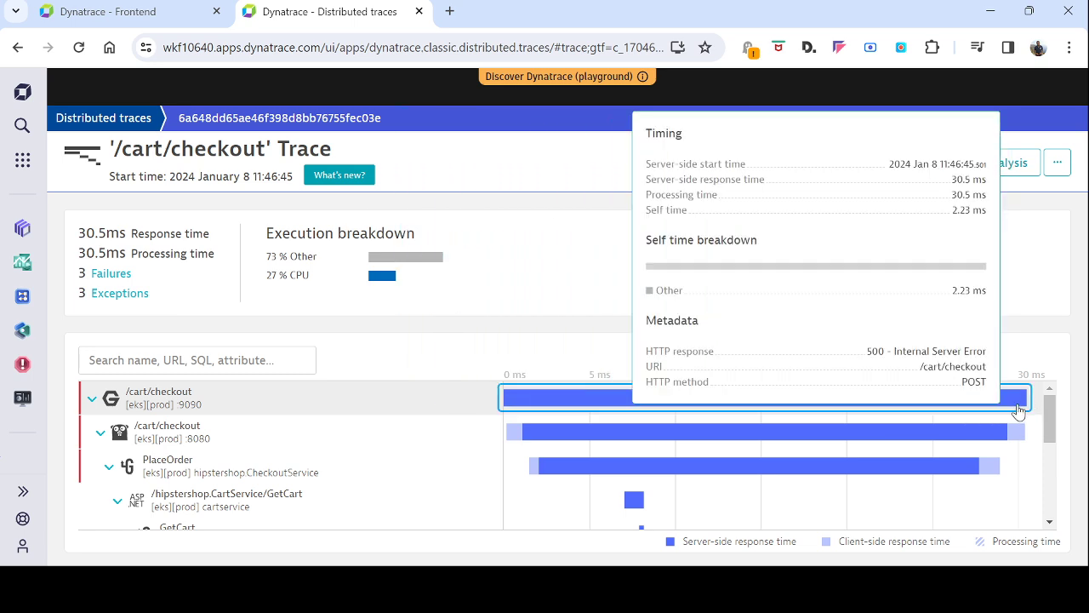
mouse_move(595, 447)
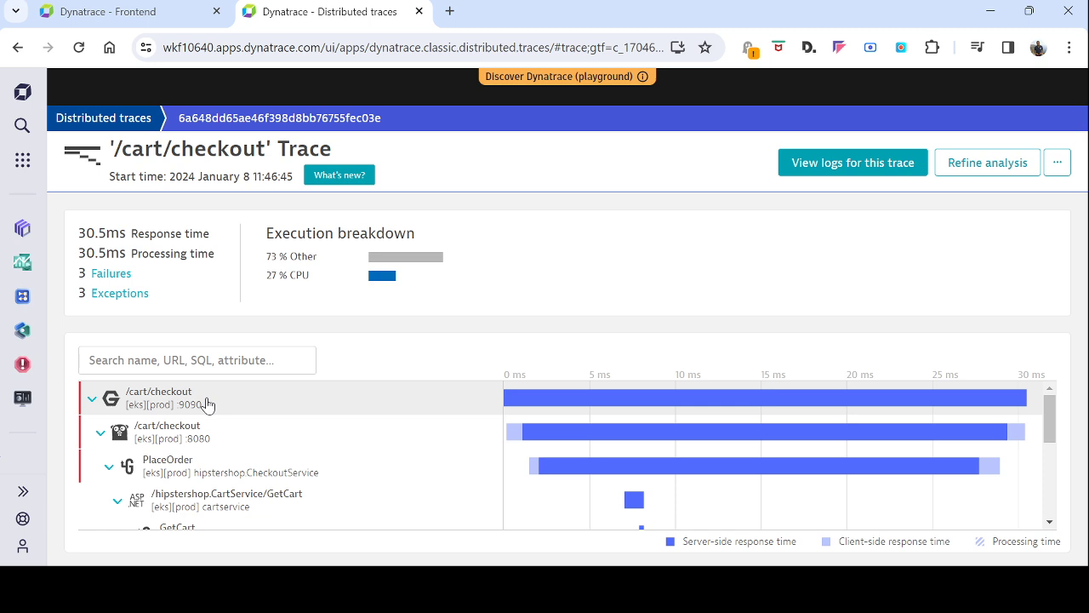
Select the [eks][prod] :9090 /cart/checkout span and review its nested service calls down to the PaymentService Charge call.
click(150, 398)
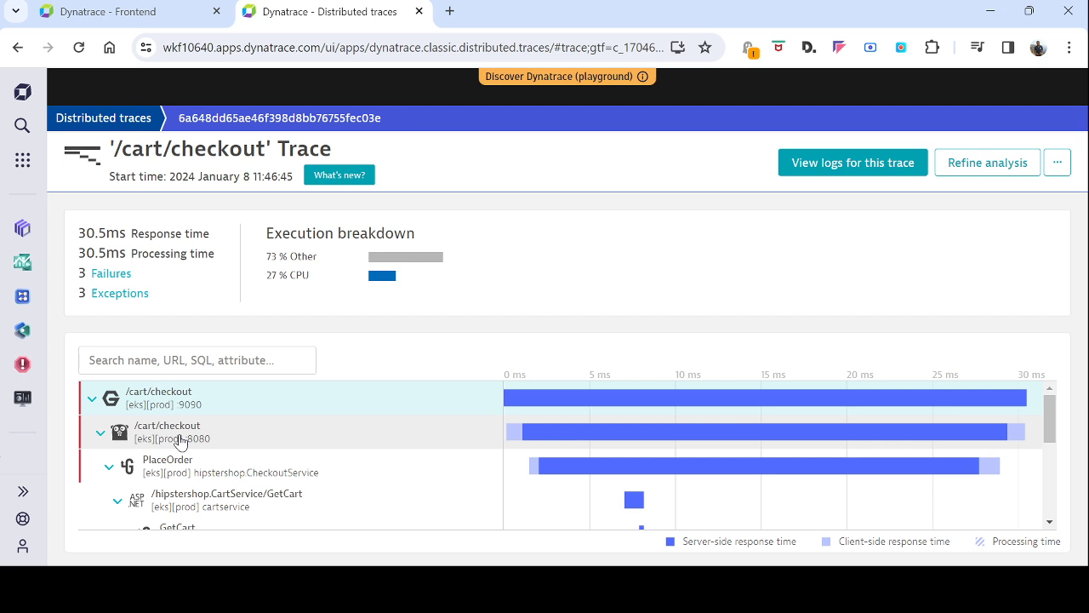
scroll(166, 438, down, 2)
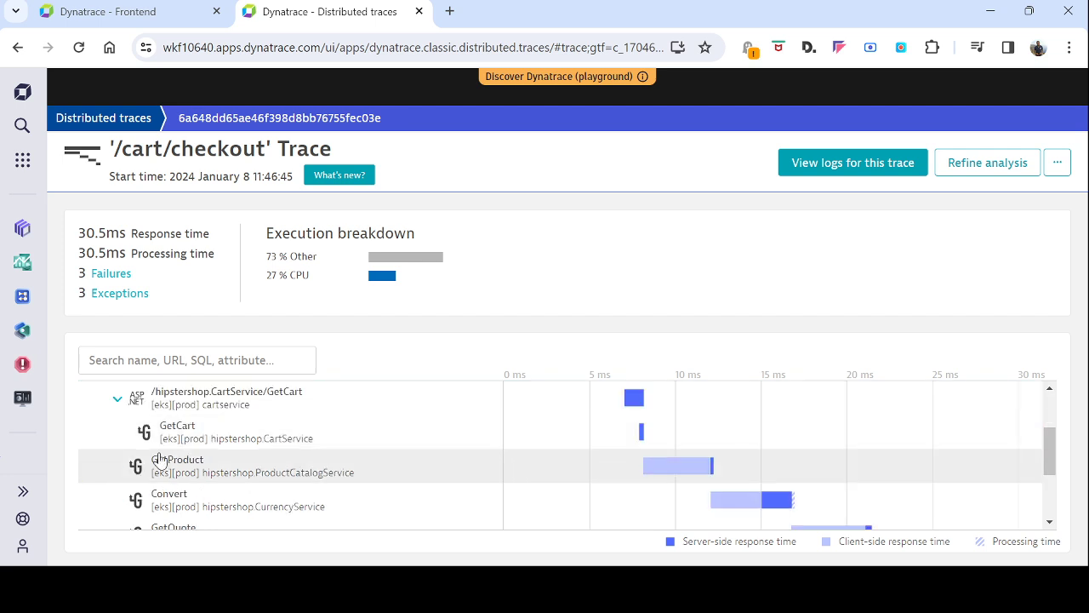
scroll(183, 451, down, 2)
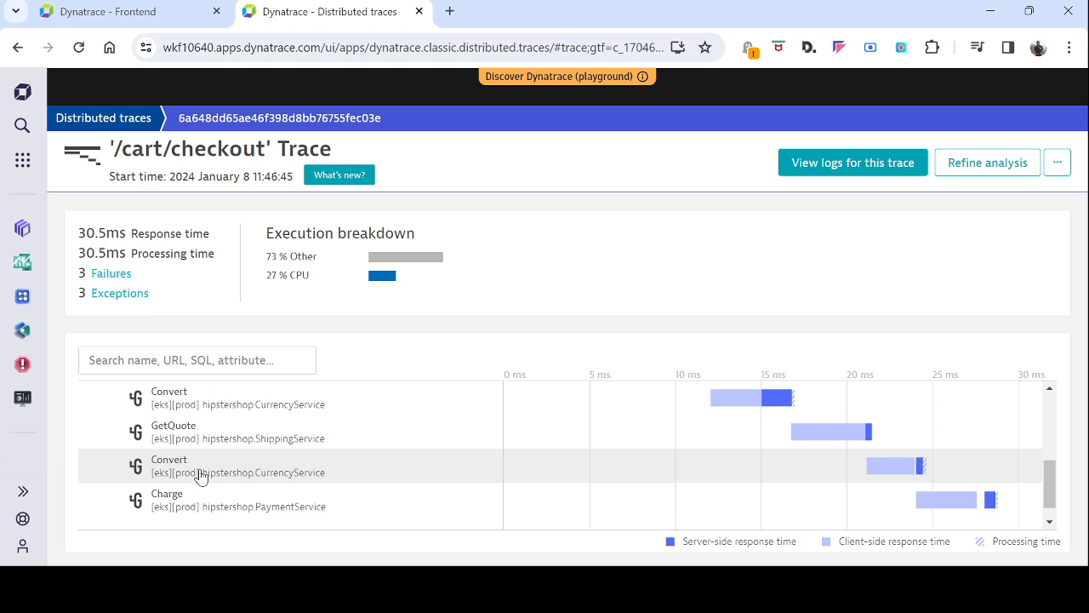
scroll(204, 477, up, 5)
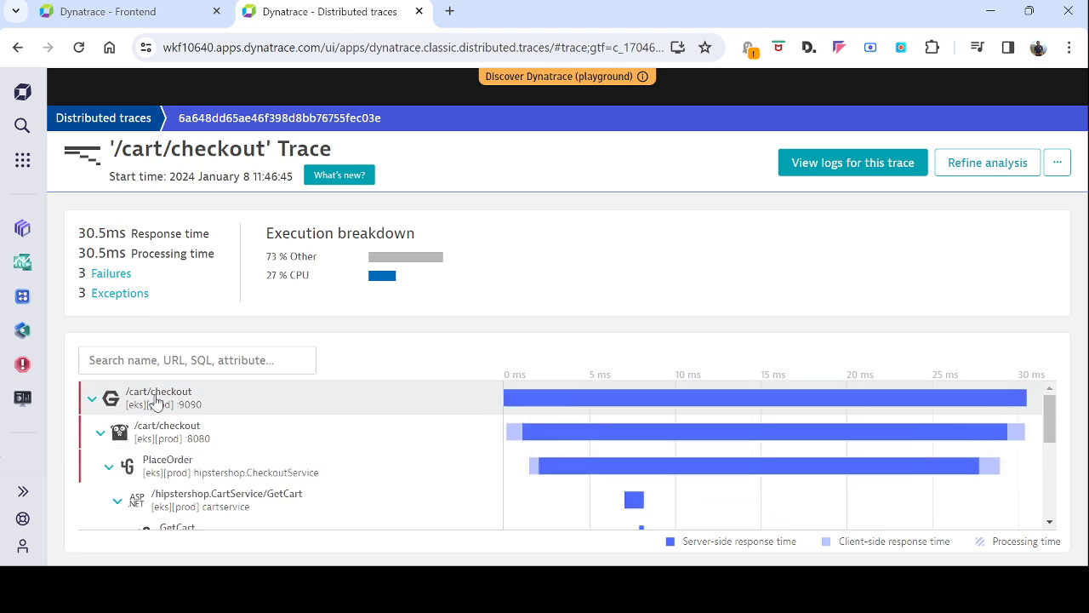
Examine the response-time bars along the trace timeline, from the root /cart/checkout span through the last downstream call.
mouse_move(507, 406)
mouse_move(1026, 406)
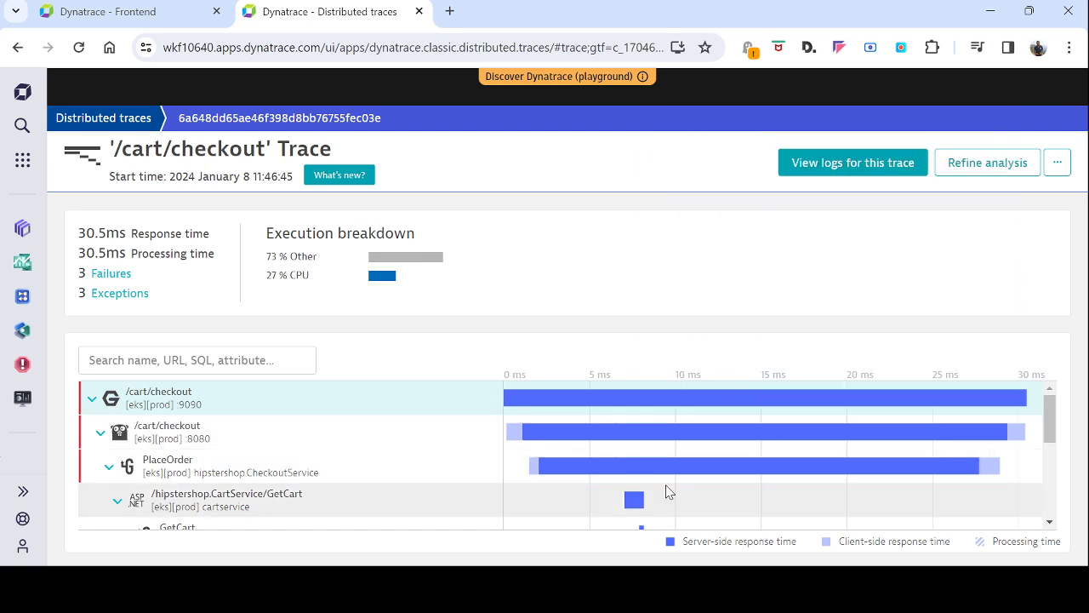
scroll(669, 493, down, 5)
mouse_move(857, 446)
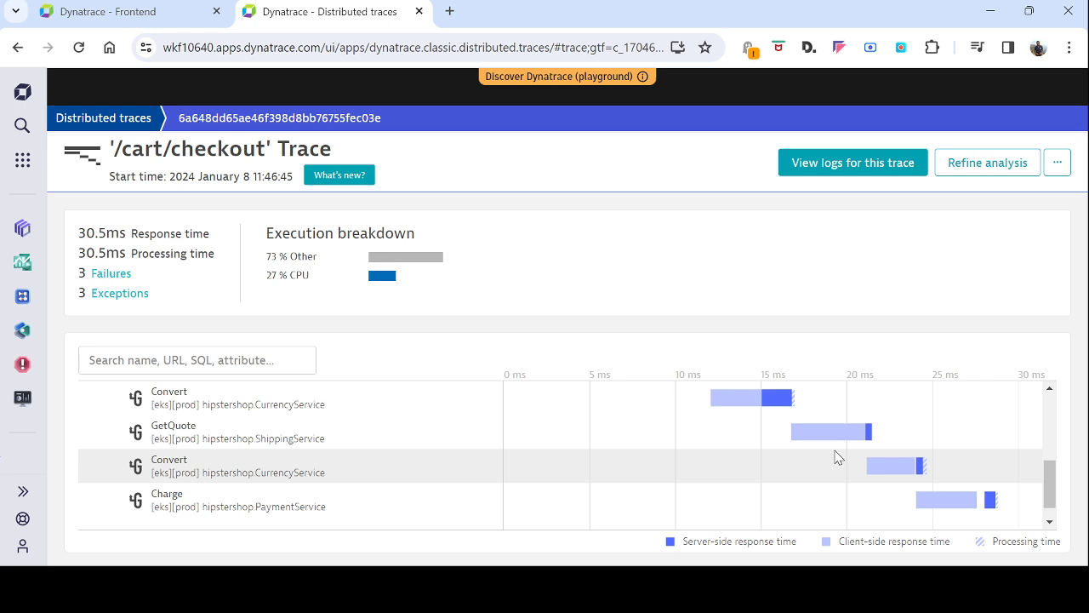
scroll(835, 458, up, 5)
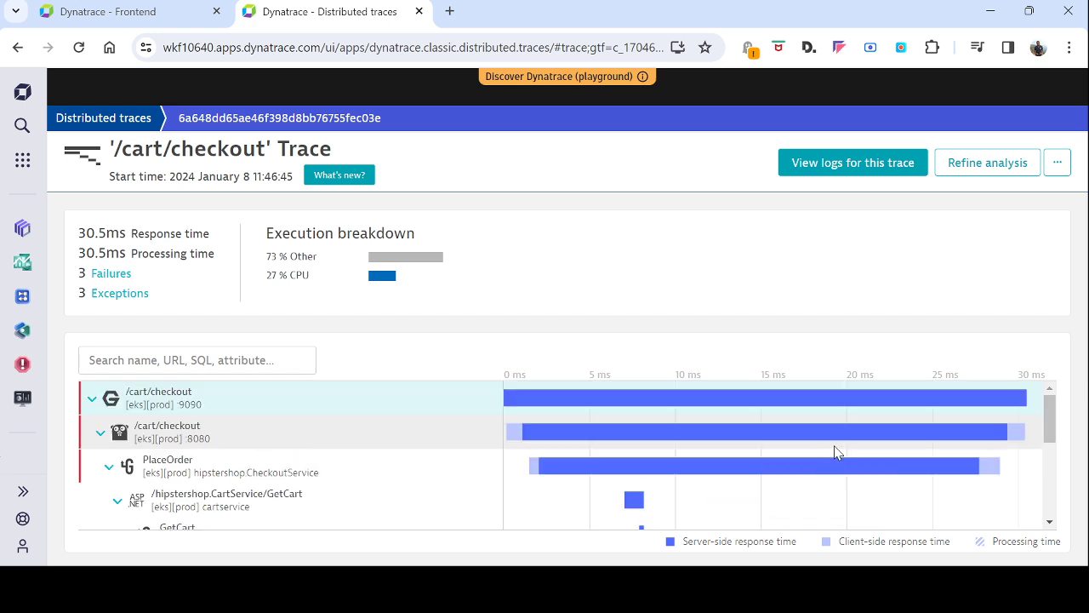